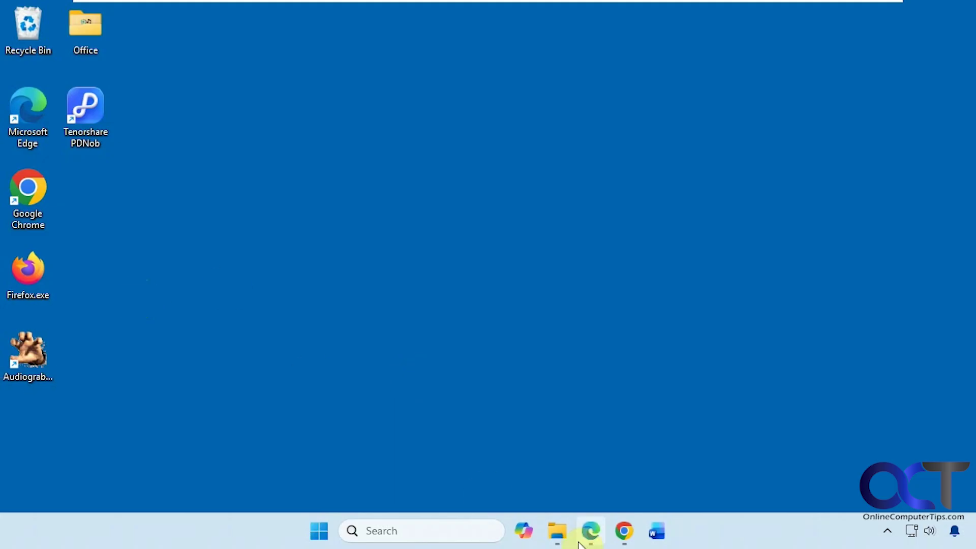
Switch to Microsoft Edge and review the Audiograbber download options and the Pro edition's gnudb description on the checkout page
click(591, 531)
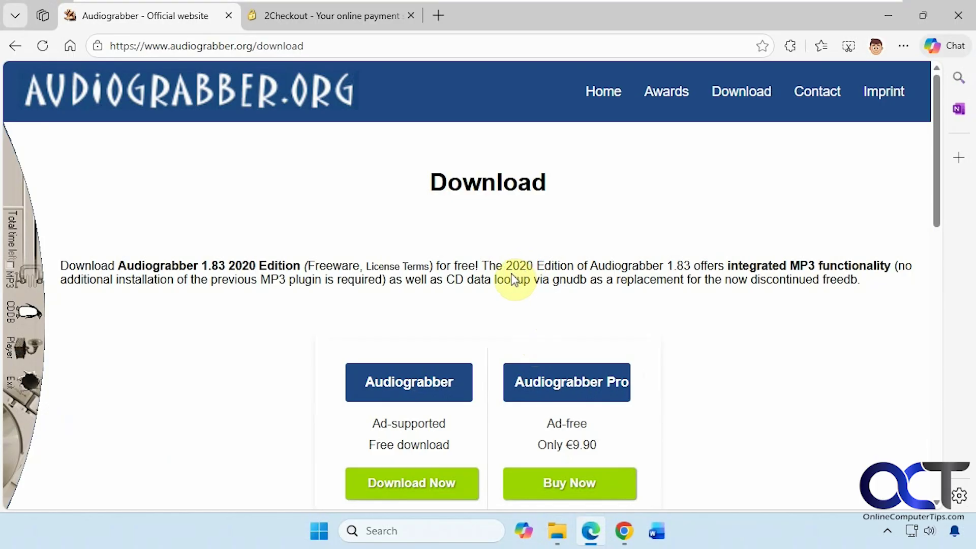
scroll(465, 386, down, 1)
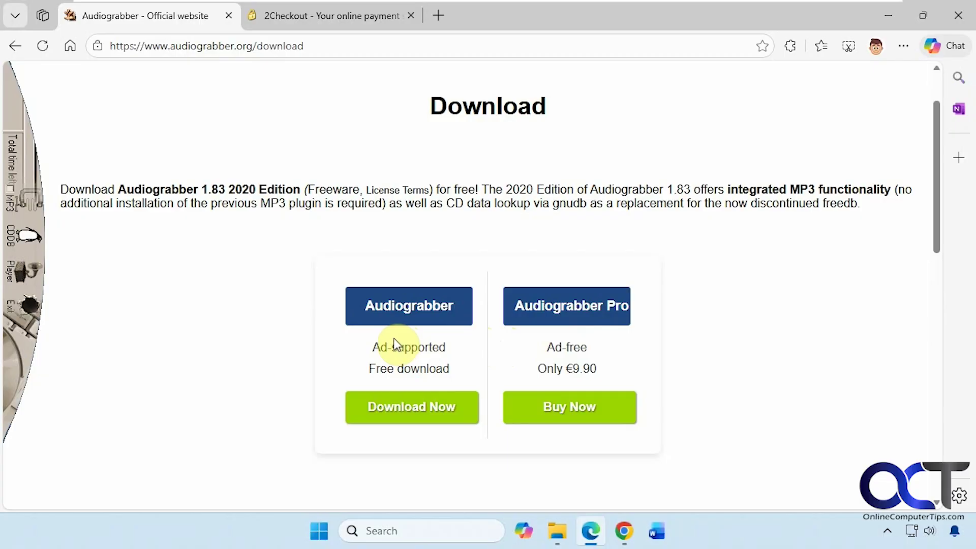
click(355, 20)
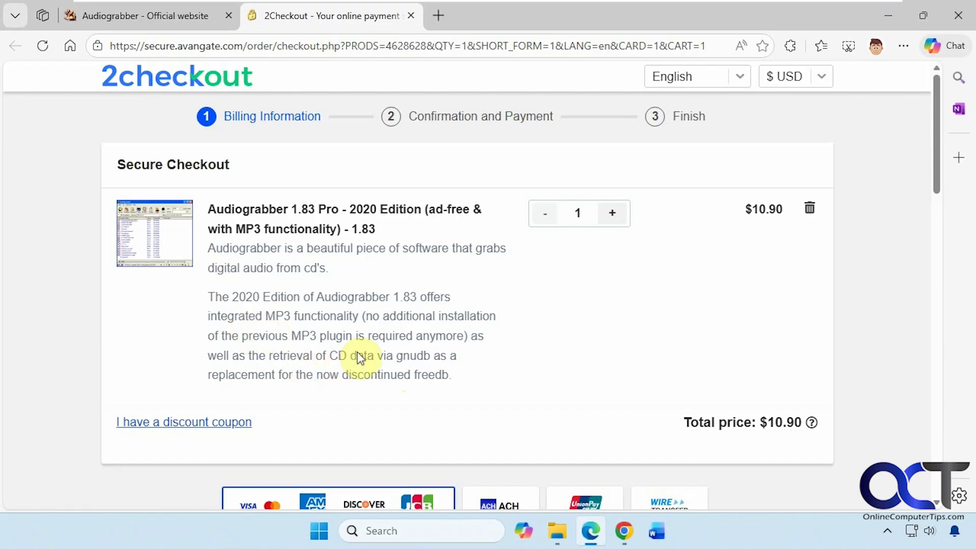
double_click(406, 356)
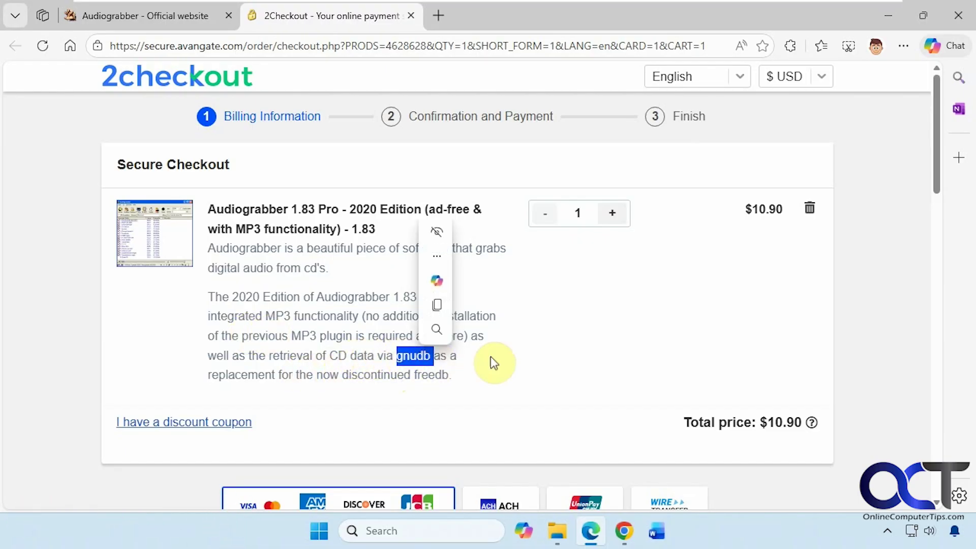
click(458, 375)
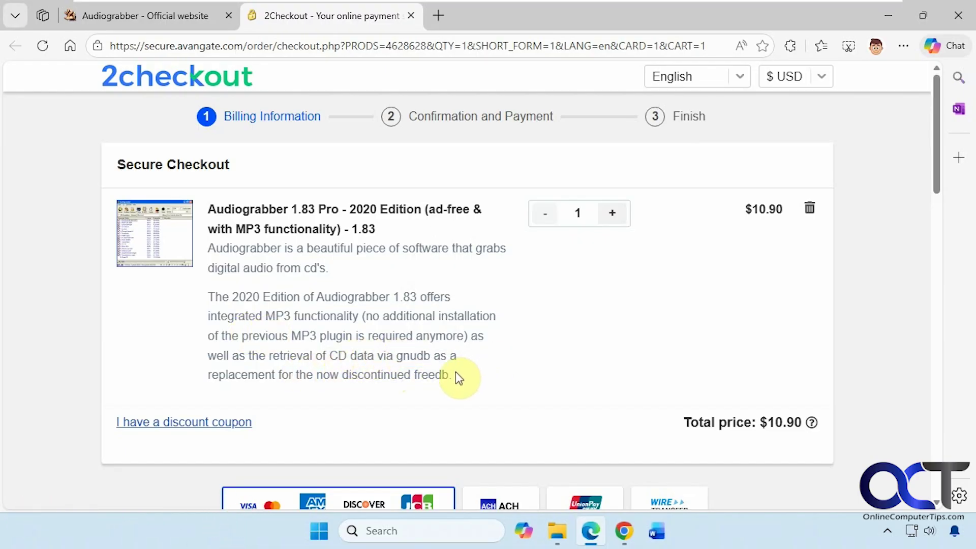
double_click(426, 374)
click(424, 375)
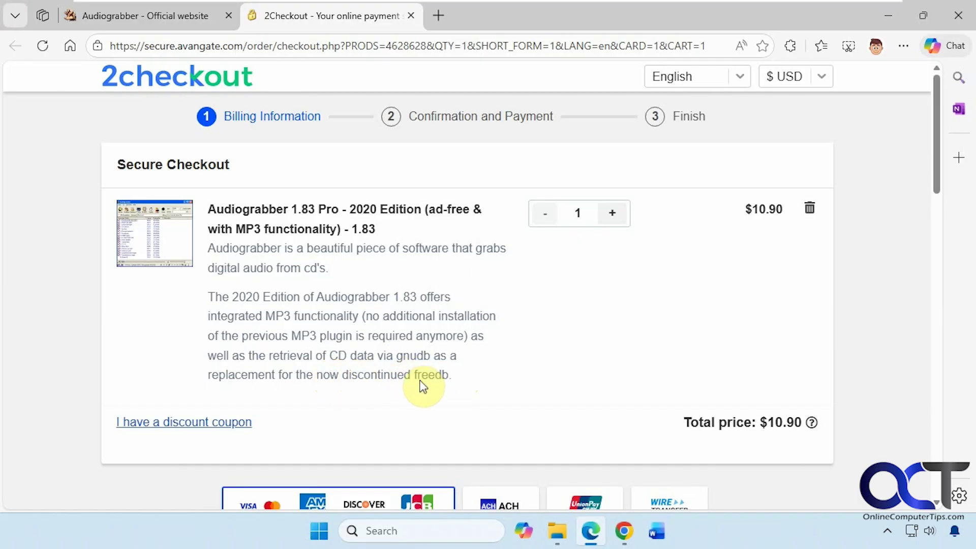
double_click(409, 356)
click(444, 356)
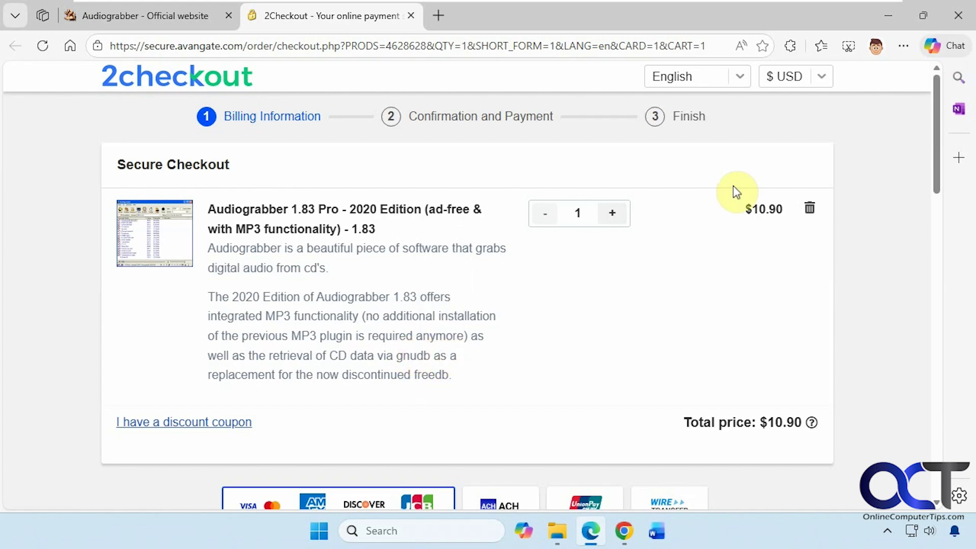
click(882, 25)
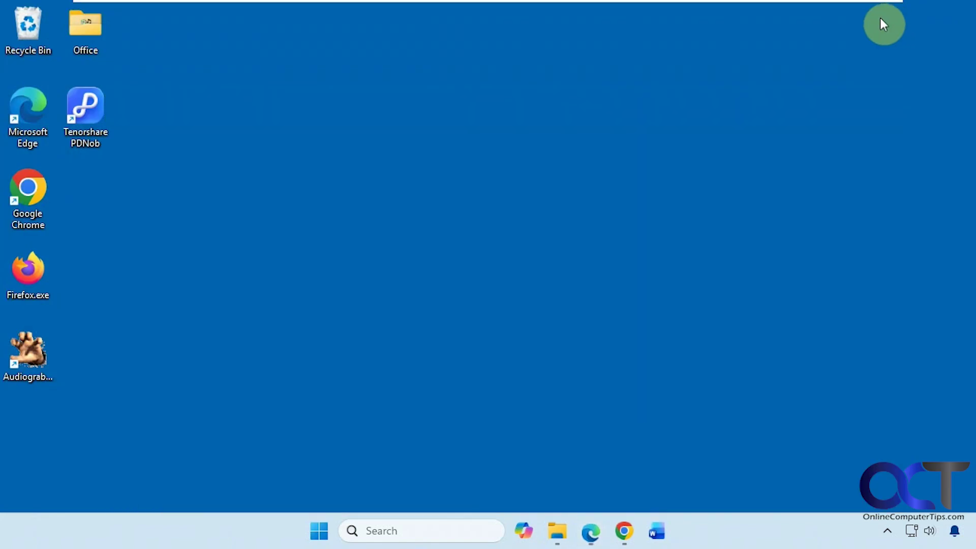
Launch Audiograbber, bring its whole window into view on the desktop and look over the genre choices for the disc
double_click(45, 368)
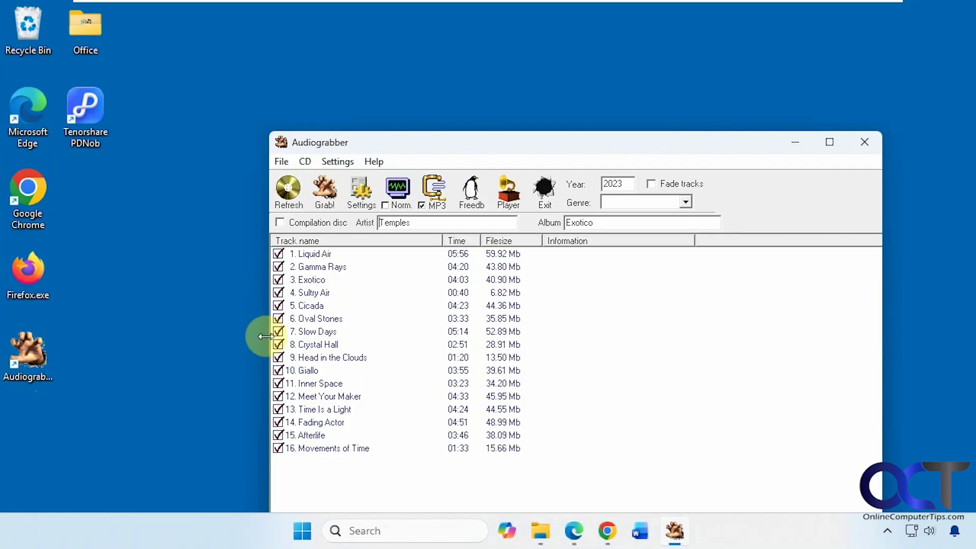
drag(627, 142, 573, 61)
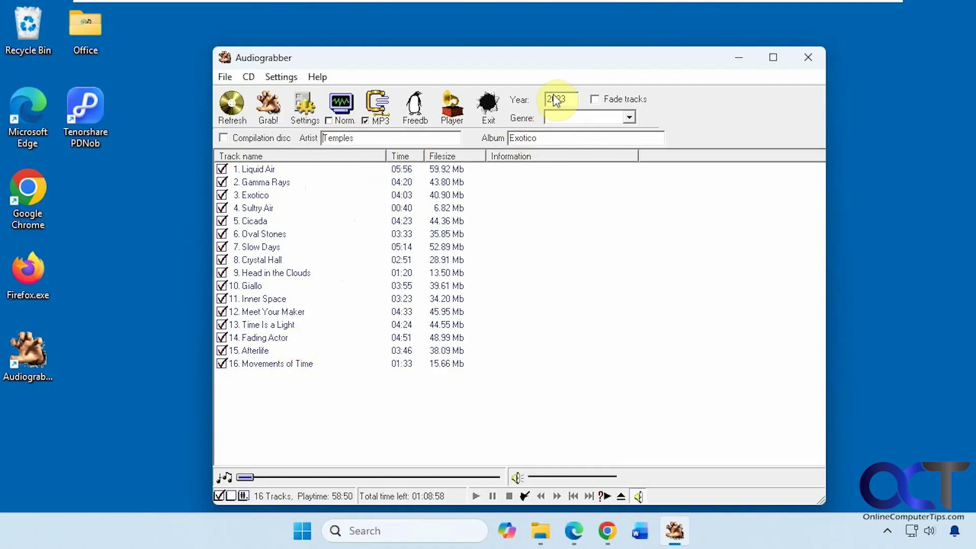
click(630, 118)
click(630, 118)
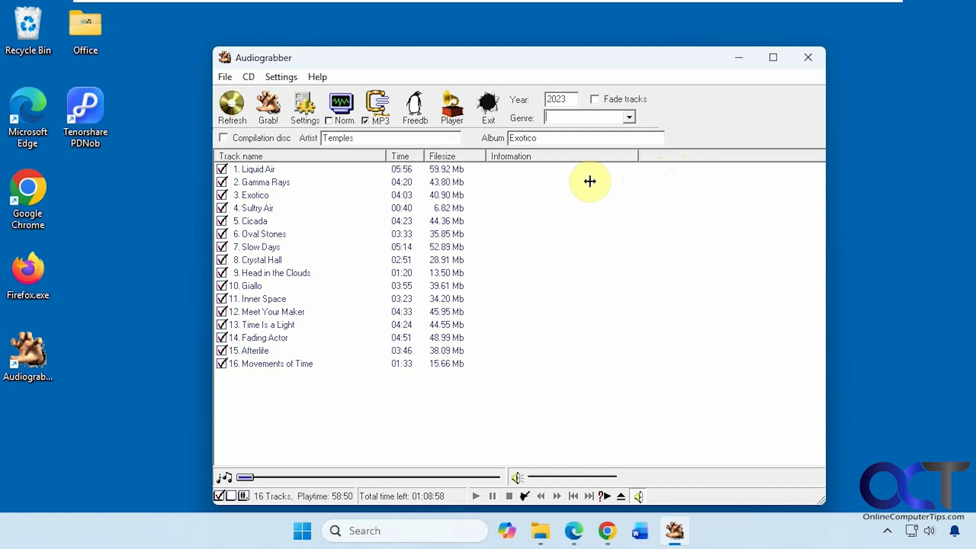
Look through the file and CD commands and refresh the disc's track list
click(225, 78)
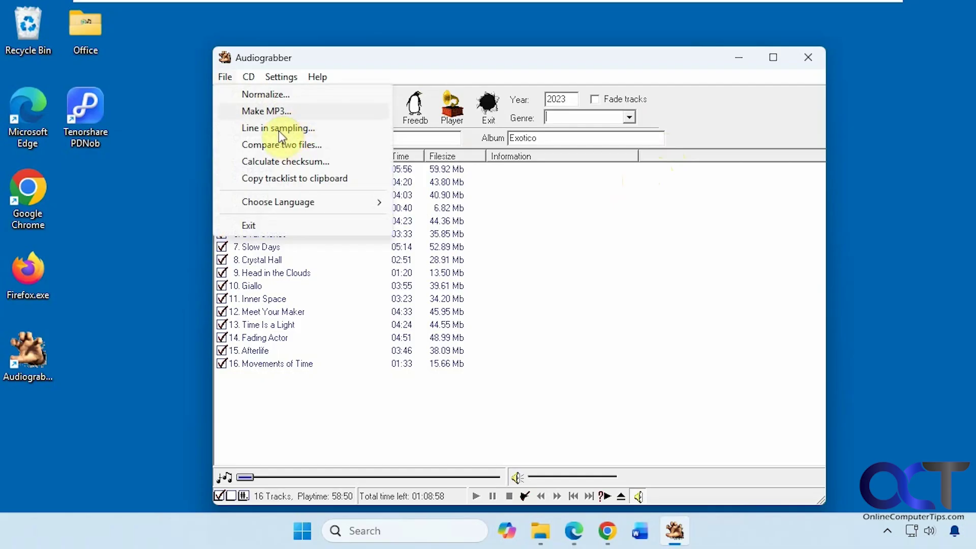
mouse_move(257, 81)
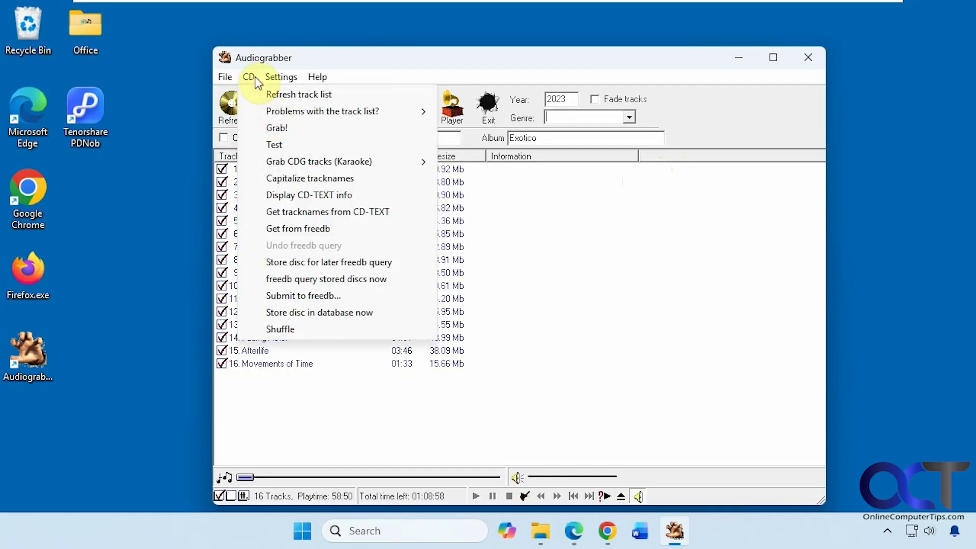
click(268, 102)
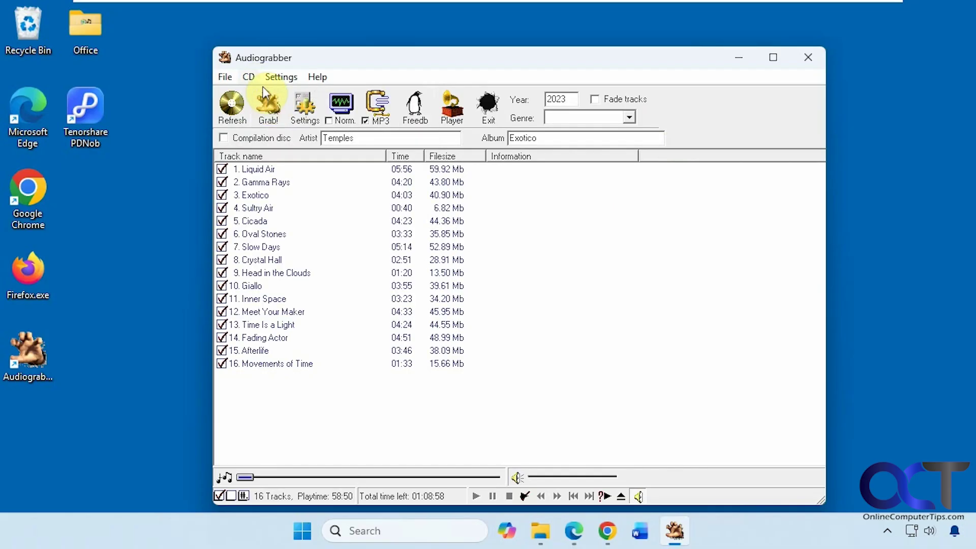
Get the disc's track names from freedb, choosing the first Temples match for the album Exotico
click(249, 79)
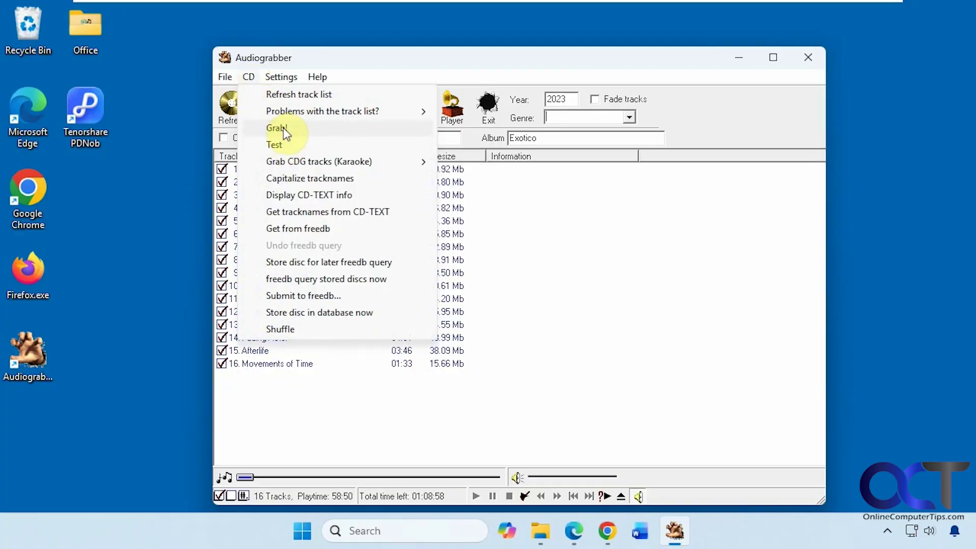
mouse_move(298, 161)
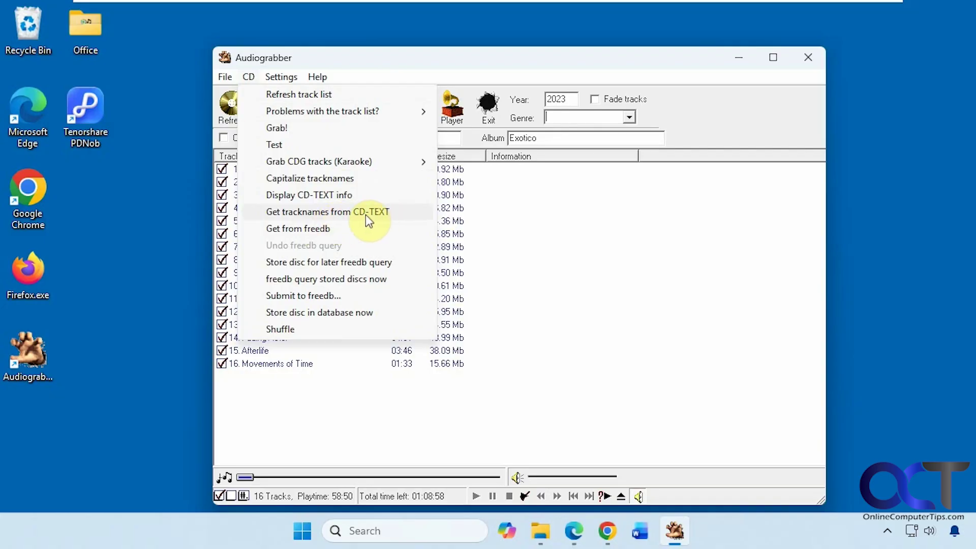
click(329, 230)
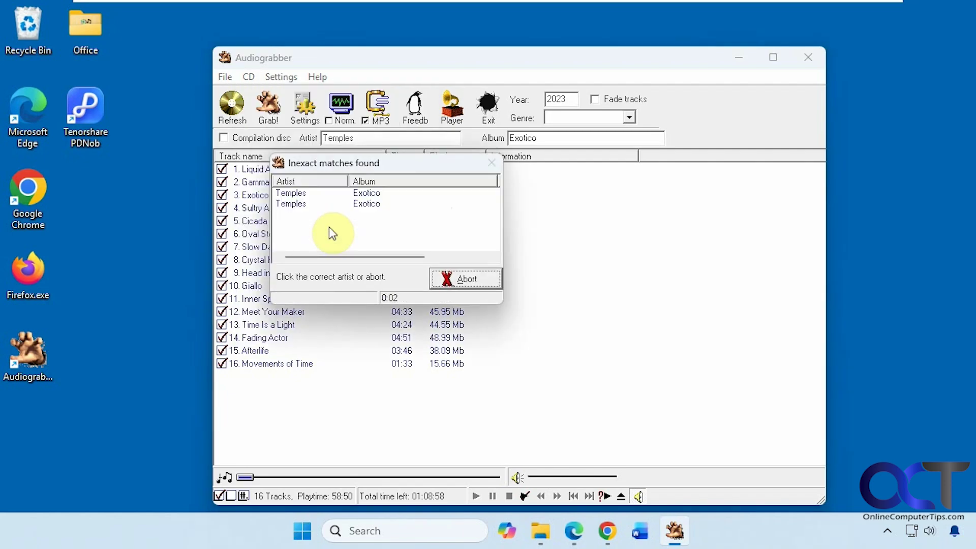
click(316, 193)
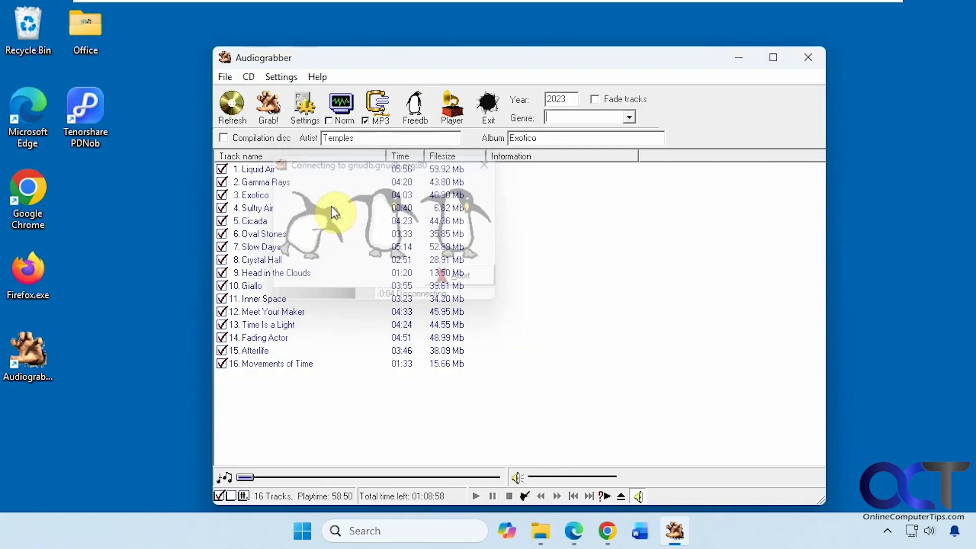
Review the general settings for naming, silence, rip offset, time estimation and miscellaneous options, leaving them as they are
click(249, 77)
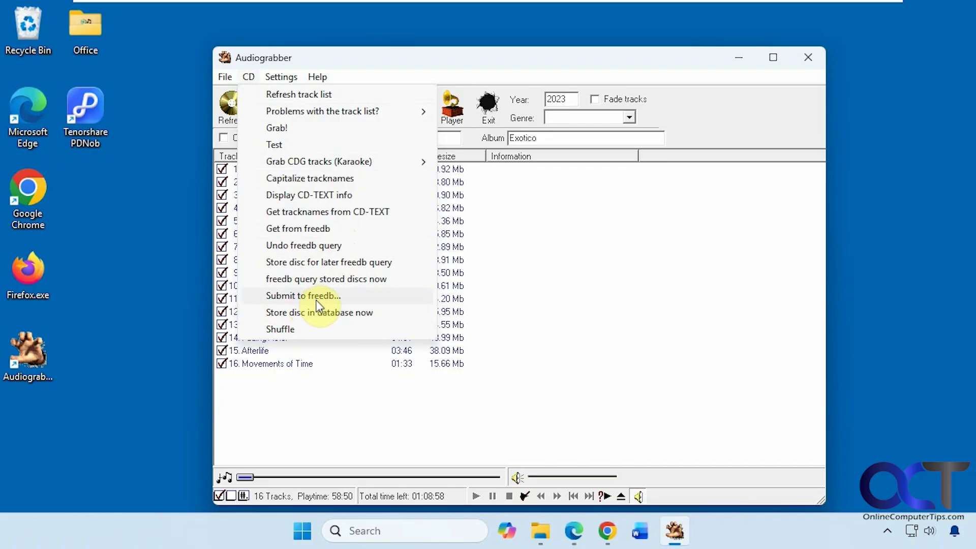
mouse_move(287, 76)
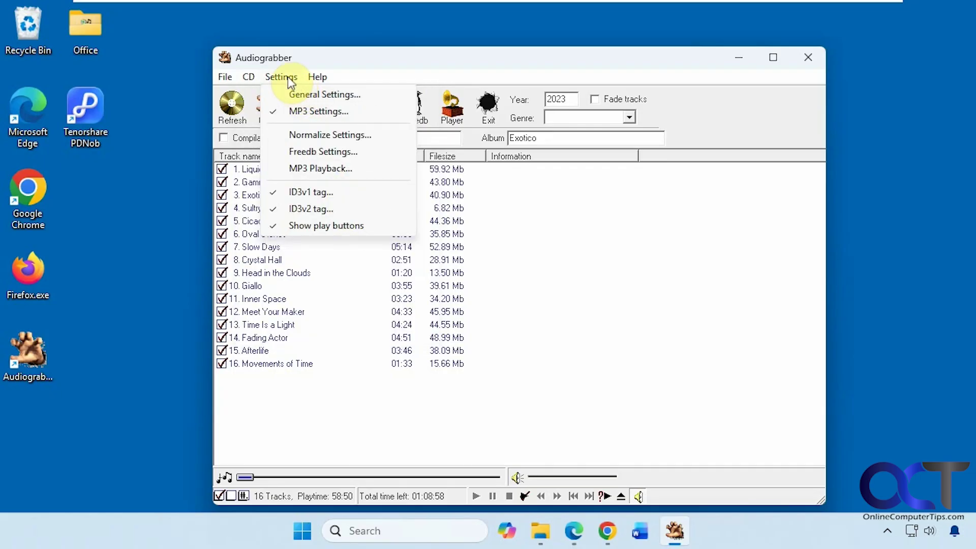
click(297, 92)
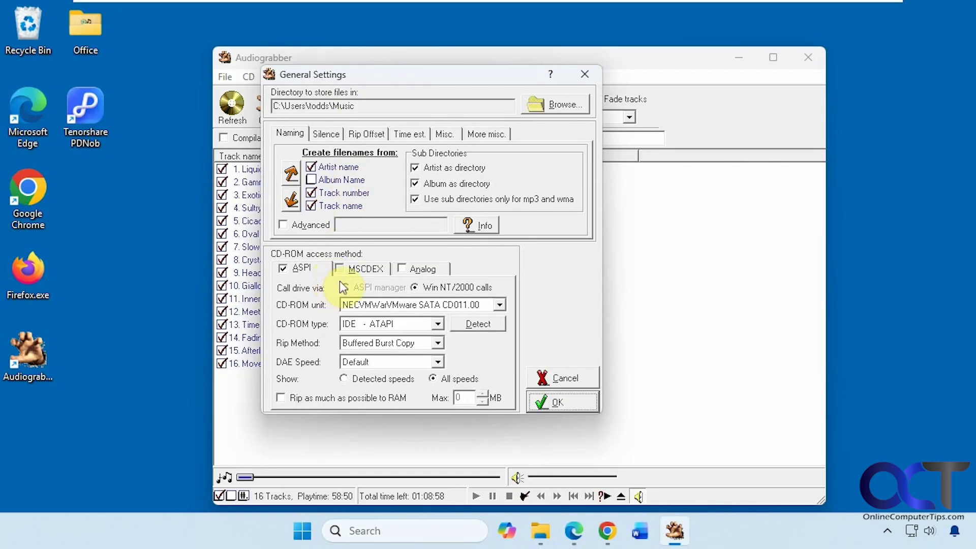
click(326, 134)
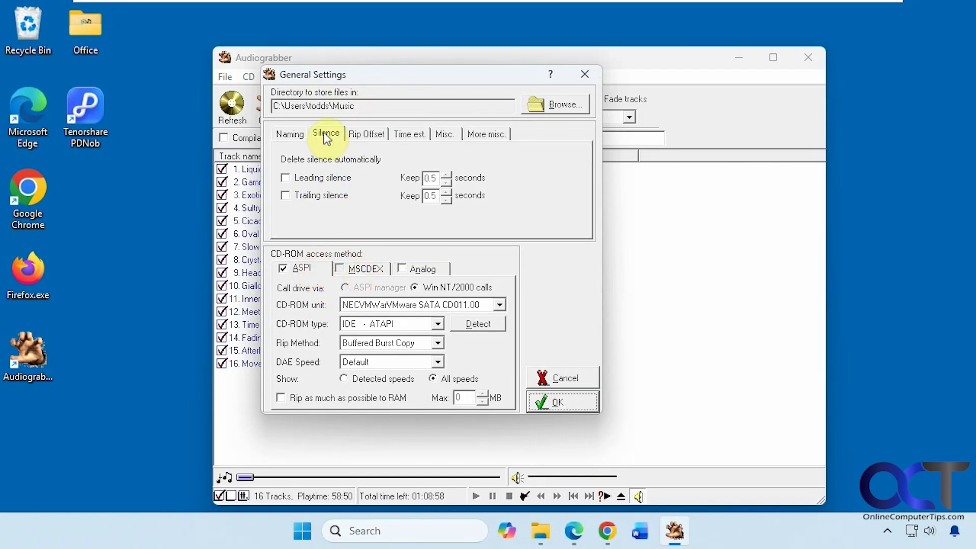
click(362, 135)
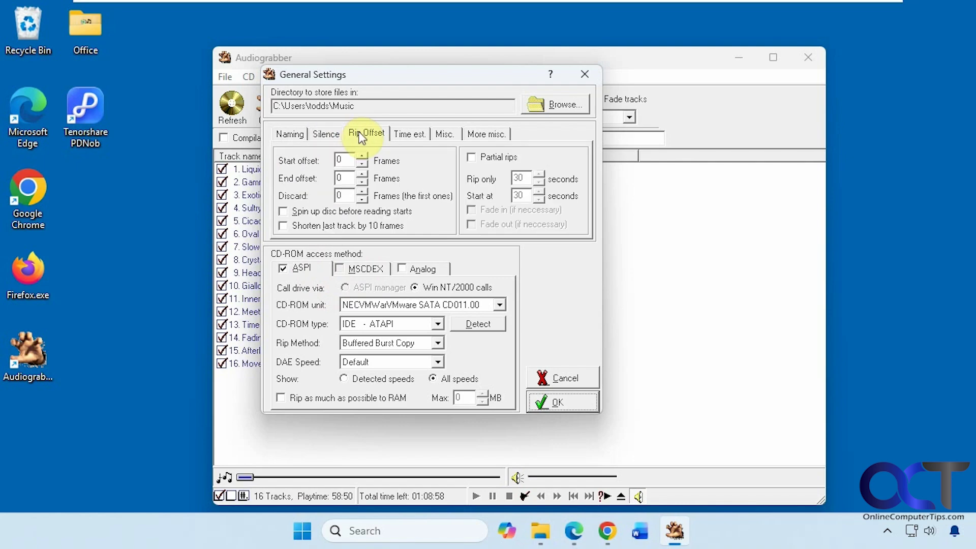
click(407, 136)
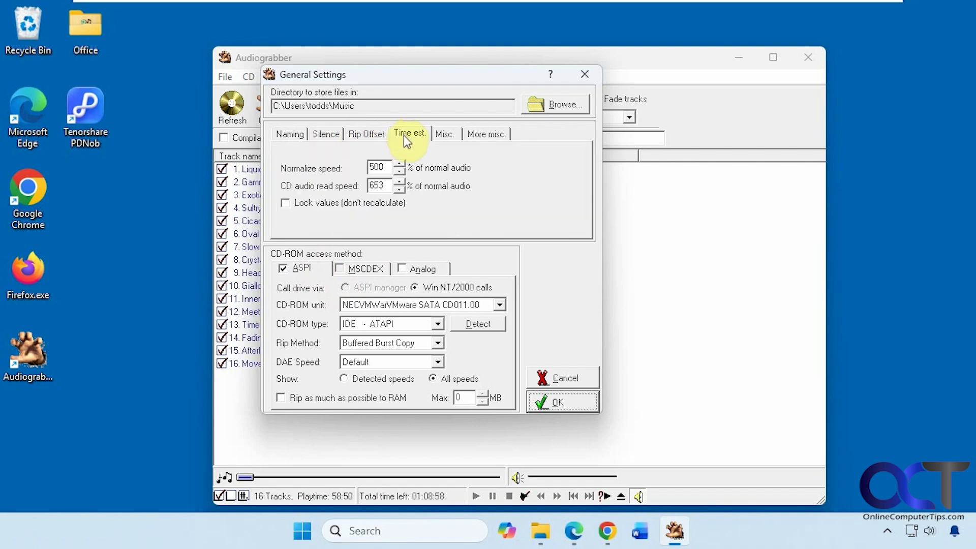
click(443, 134)
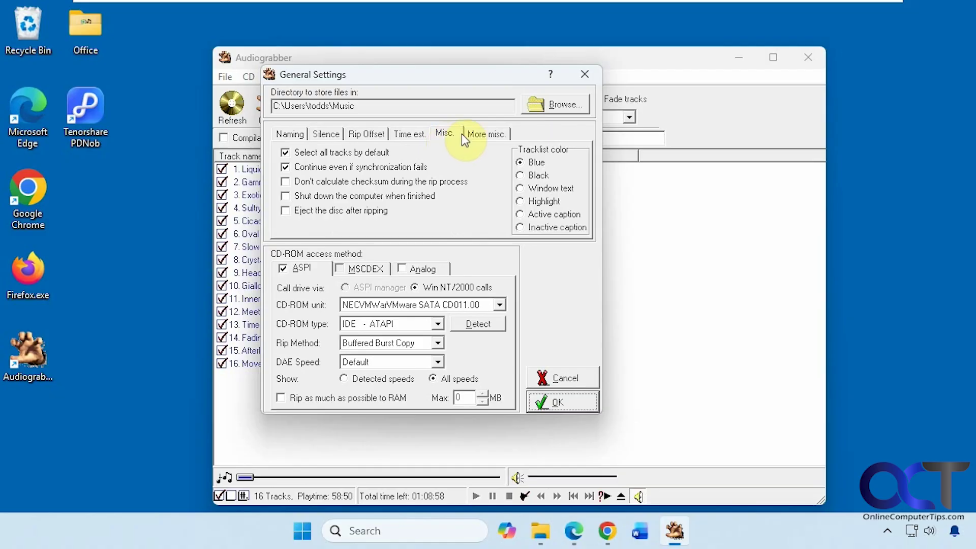
click(491, 134)
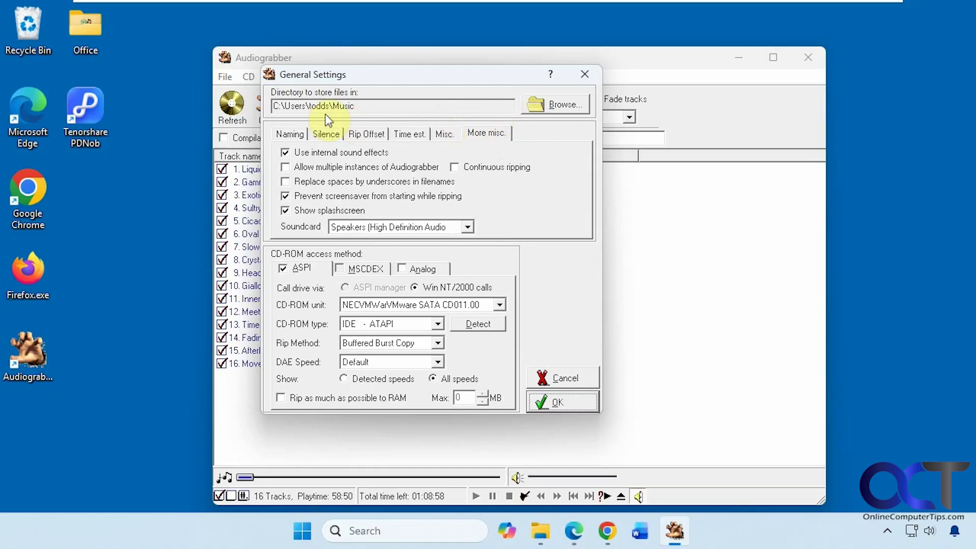
click(582, 75)
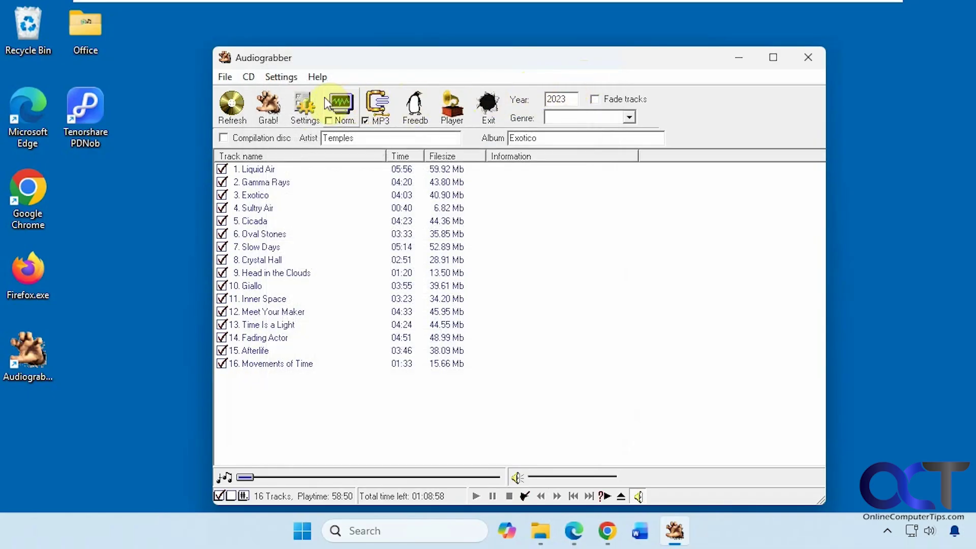
Review the MP3 settings, including the internal encoder choices and variable bitrate methods, and leave without saving changes
click(285, 77)
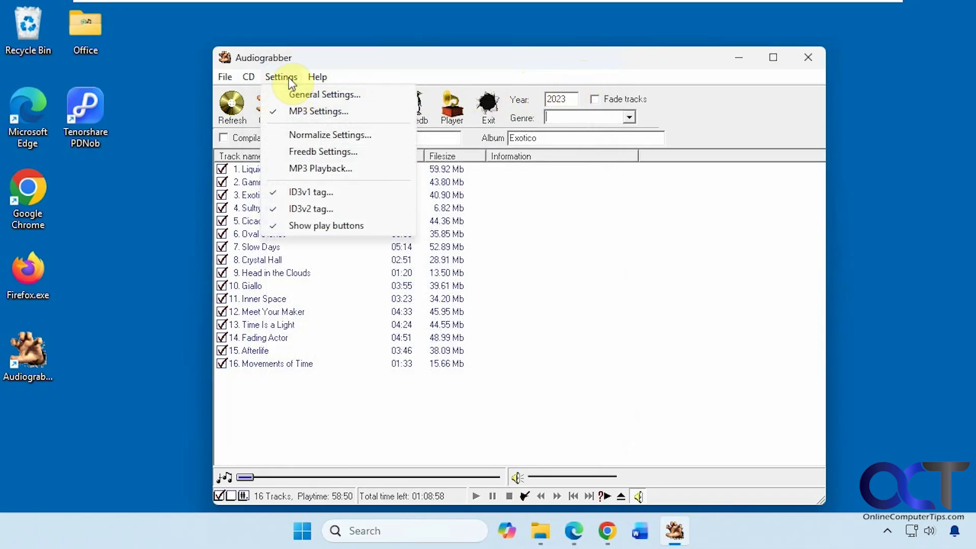
click(298, 111)
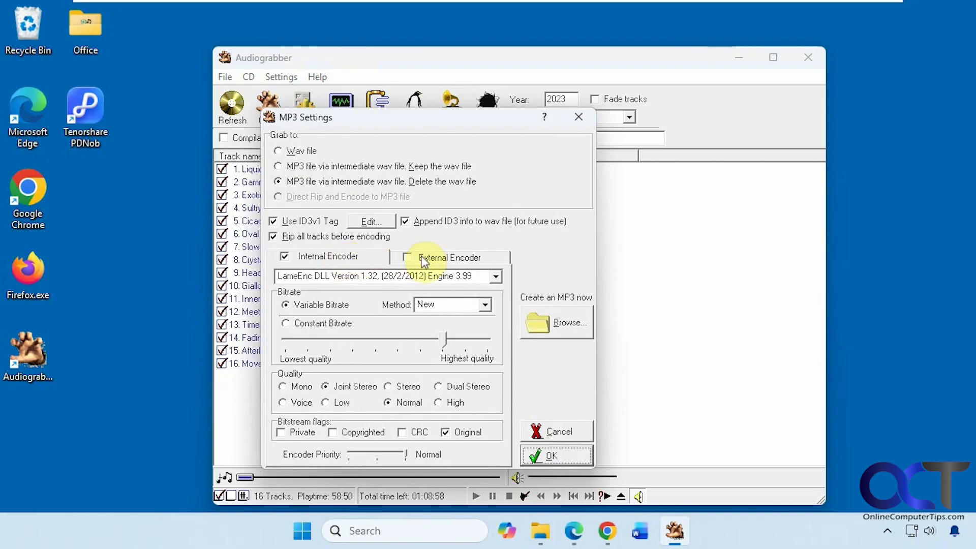
click(495, 276)
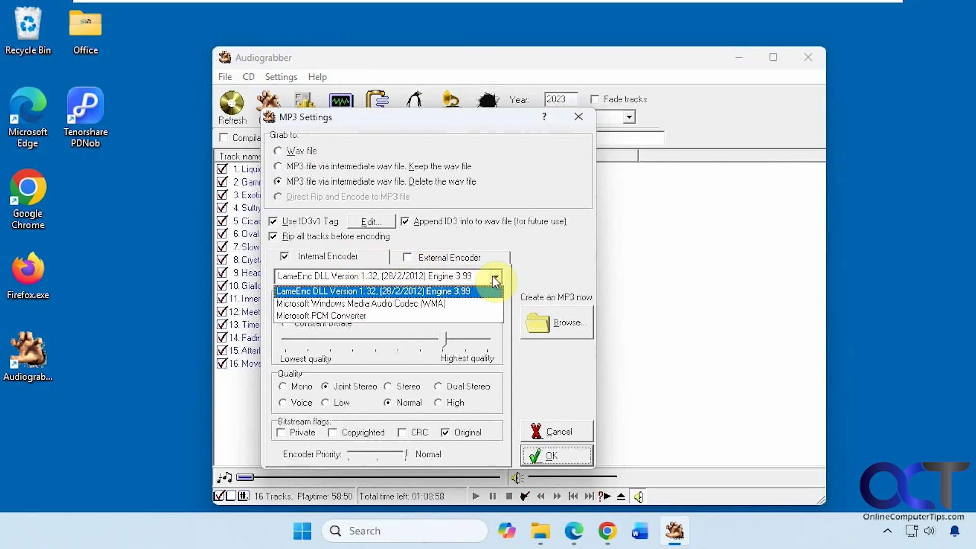
click(494, 279)
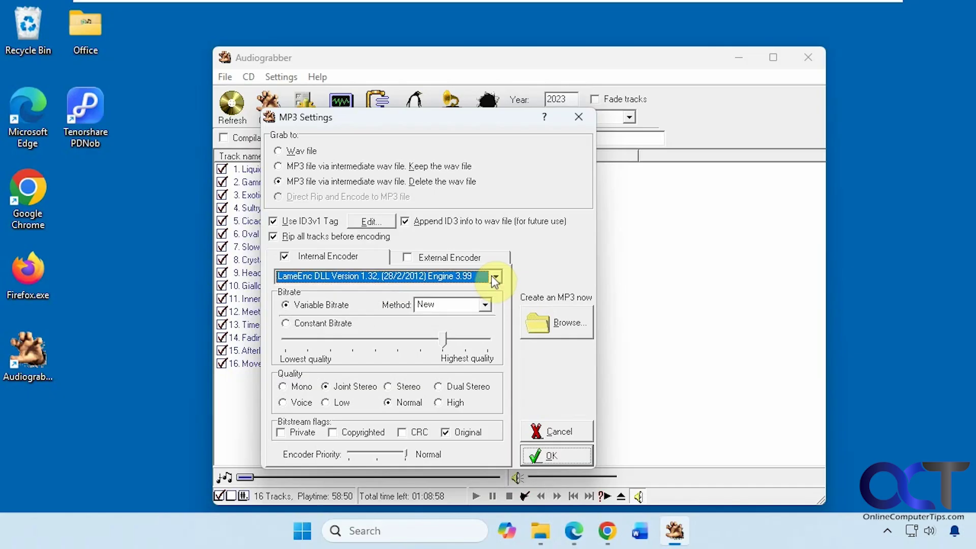
click(484, 303)
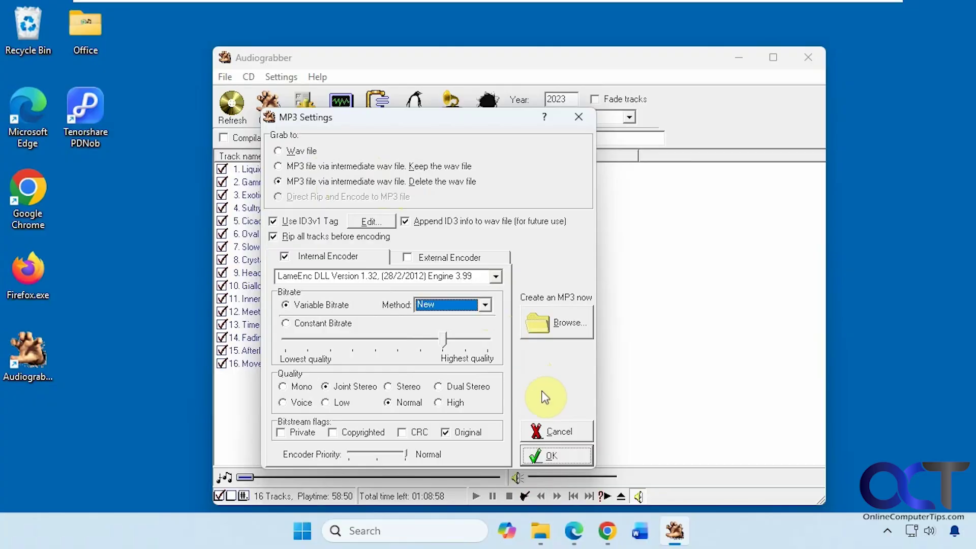
click(557, 433)
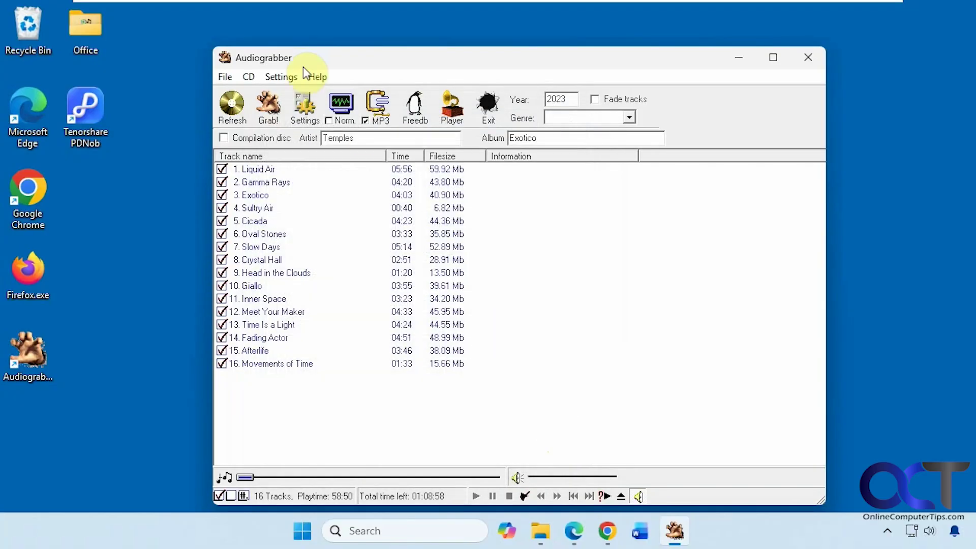
Review the freedb settings, including the server, connection, proxy and track-name lookup order, and leave without saving changes
click(289, 78)
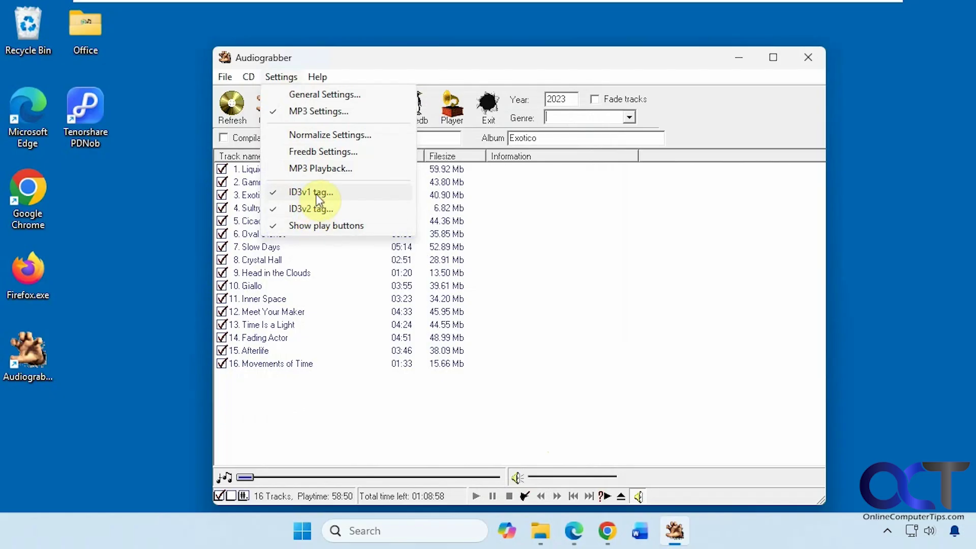
click(319, 151)
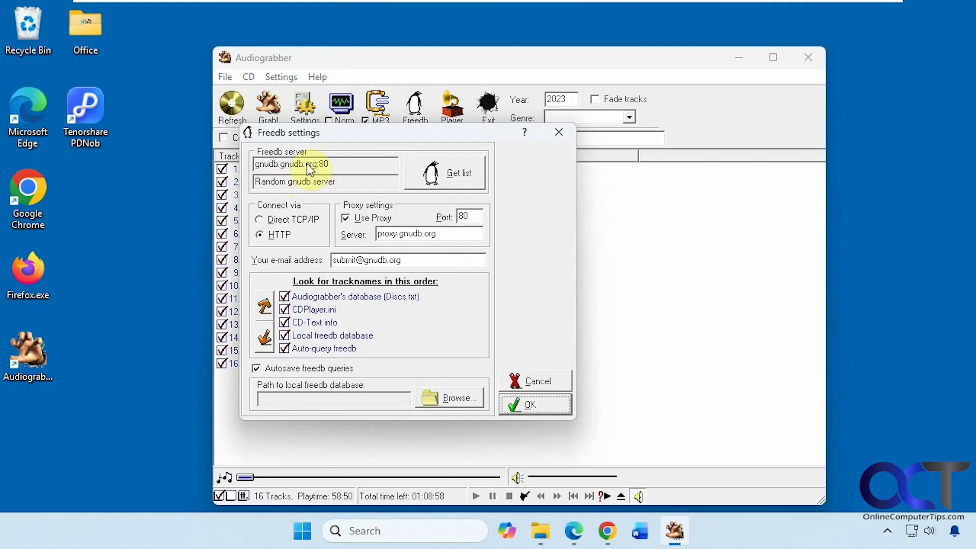
click(519, 381)
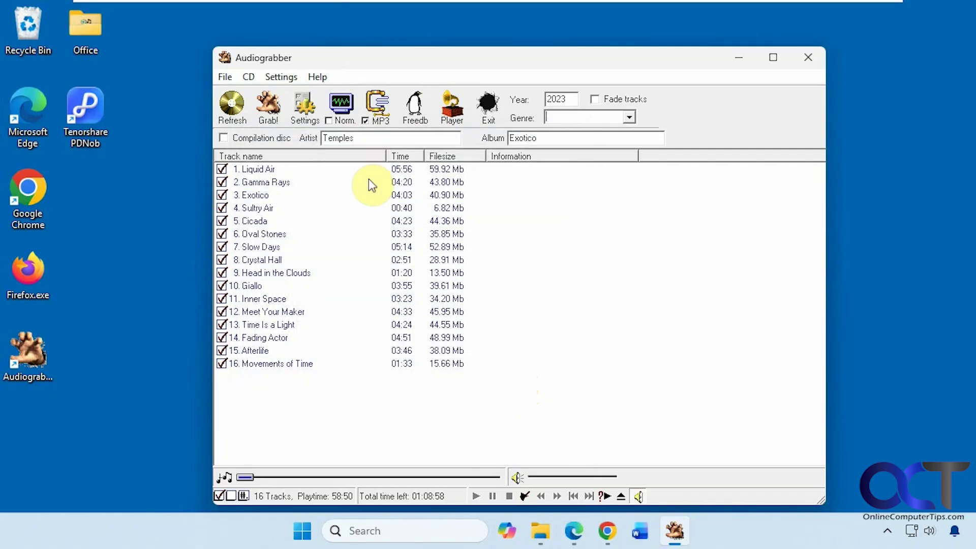
Review the general, normalizing and MP3 settings once more, including the bitrate quality, and leave each without saving changes
click(300, 106)
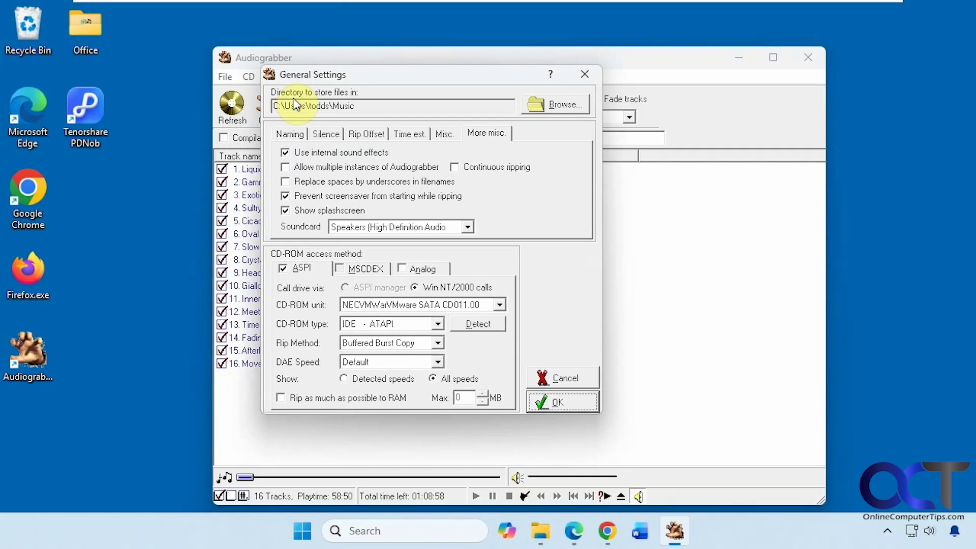
click(584, 75)
click(345, 121)
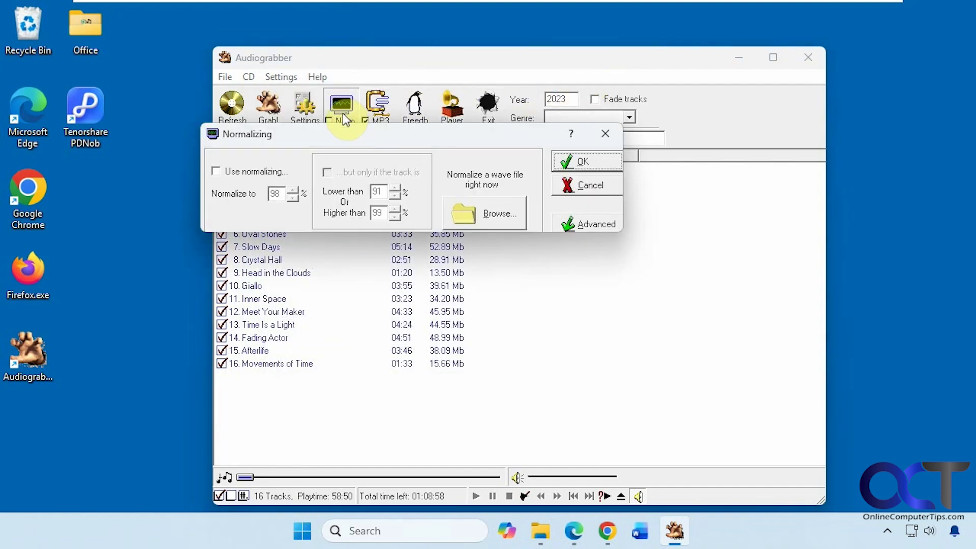
click(575, 186)
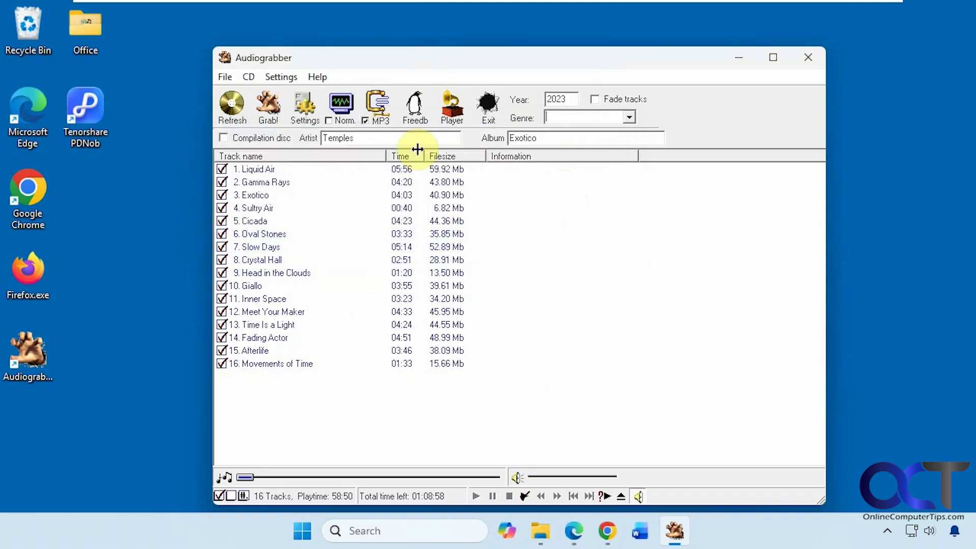
click(377, 117)
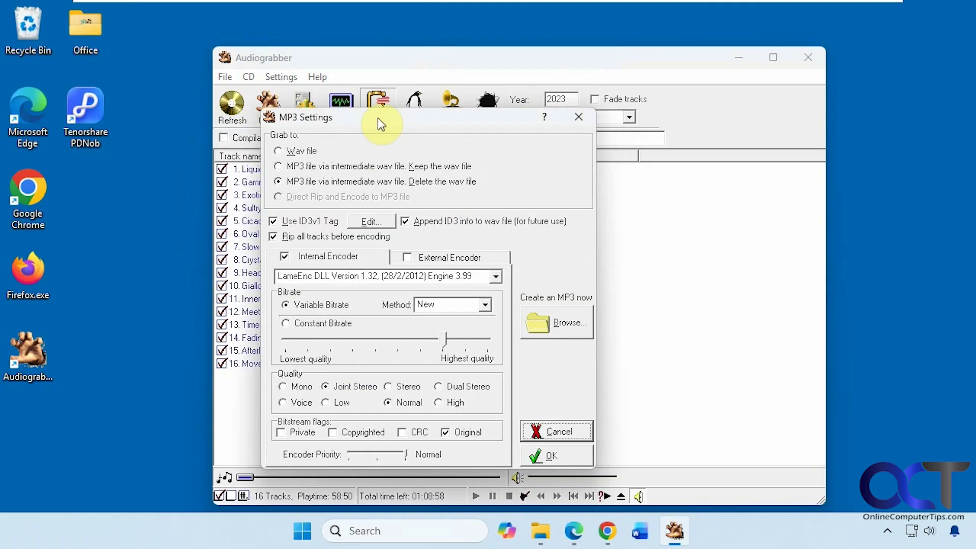
click(578, 116)
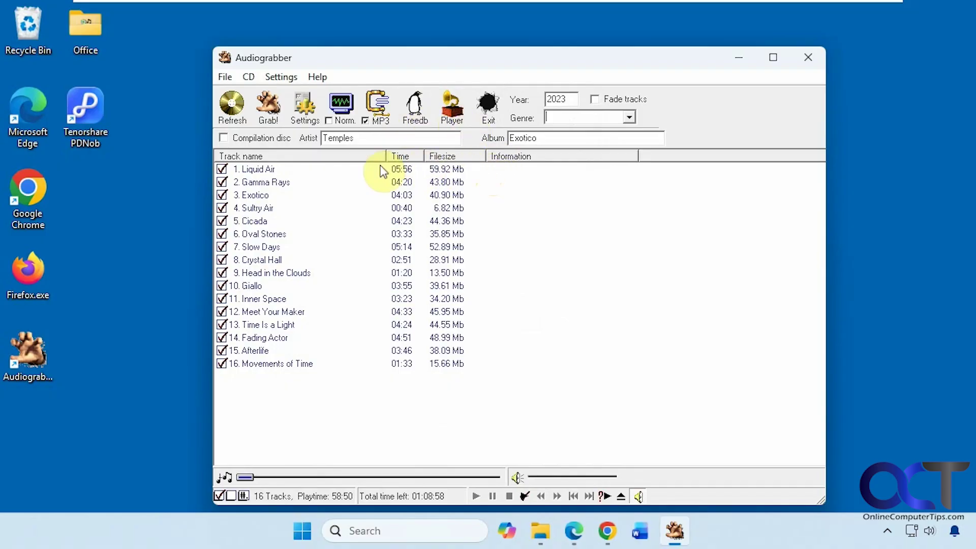
click(375, 103)
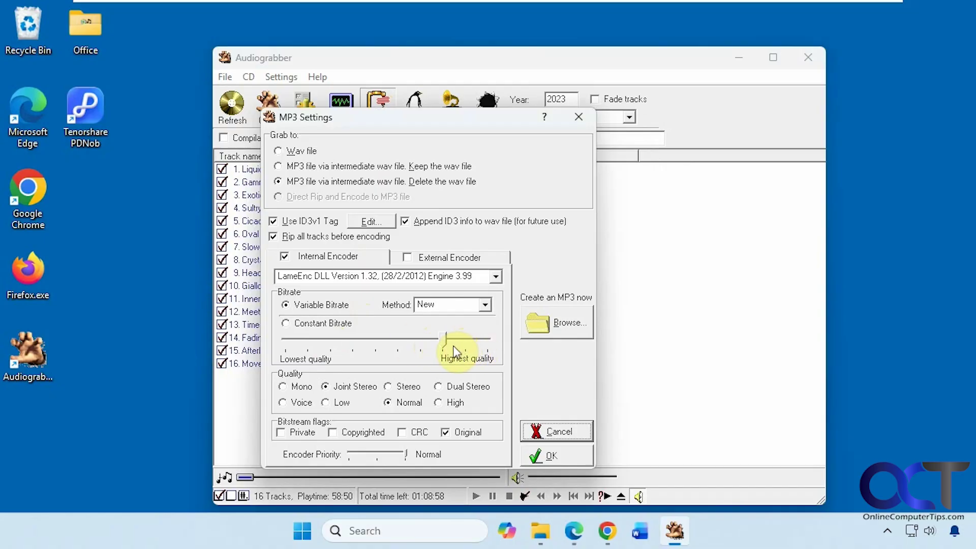
click(540, 432)
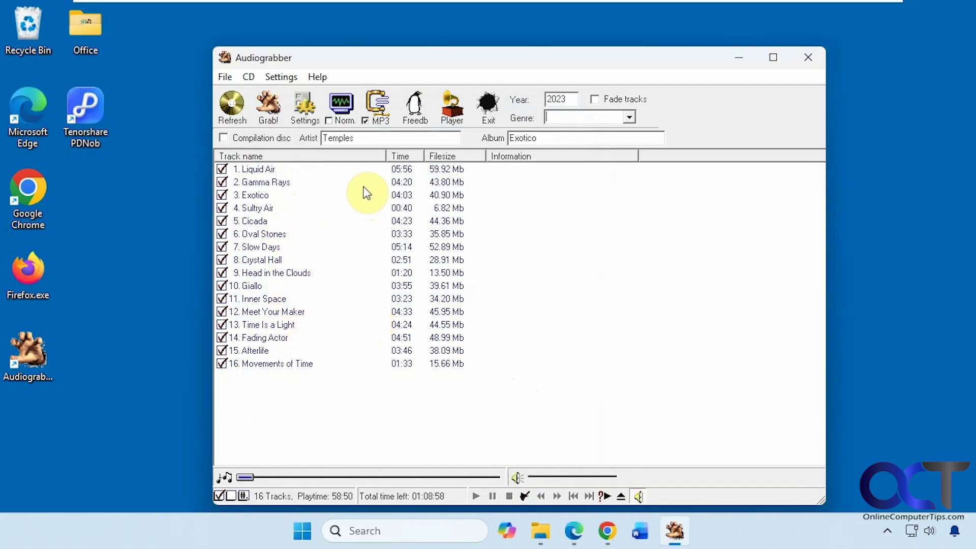
Rip all the checked tracks to MP3 and open the Temples album folder Exotico within Music in File Explorer
click(273, 115)
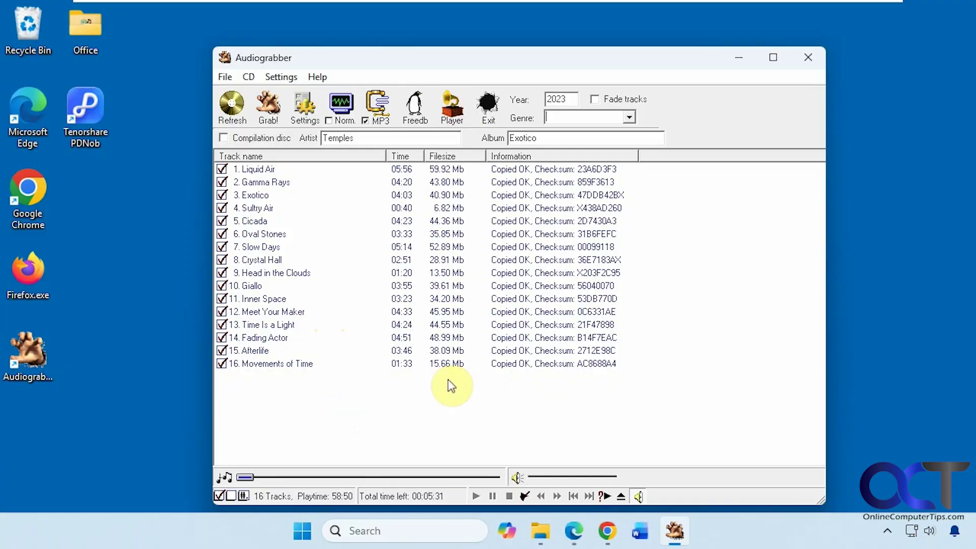
click(540, 531)
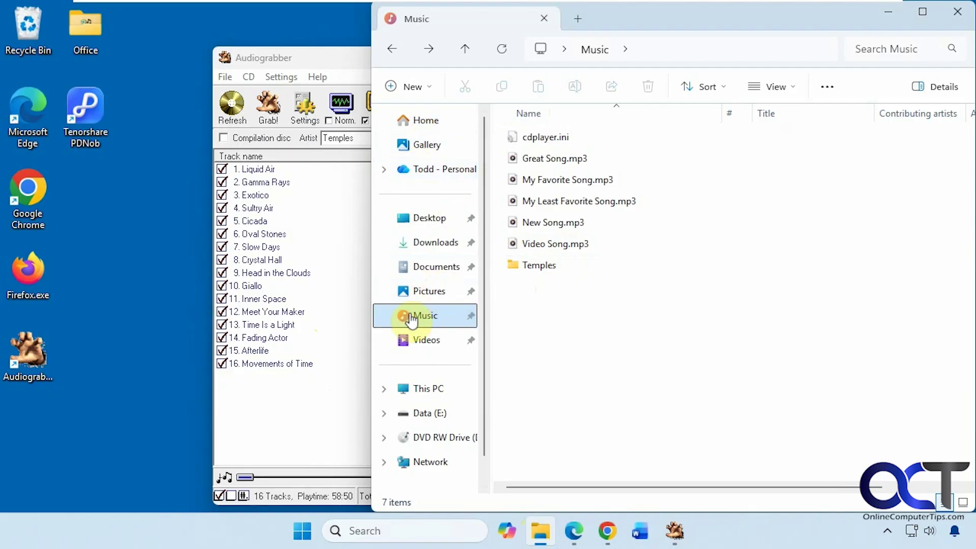
double_click(535, 268)
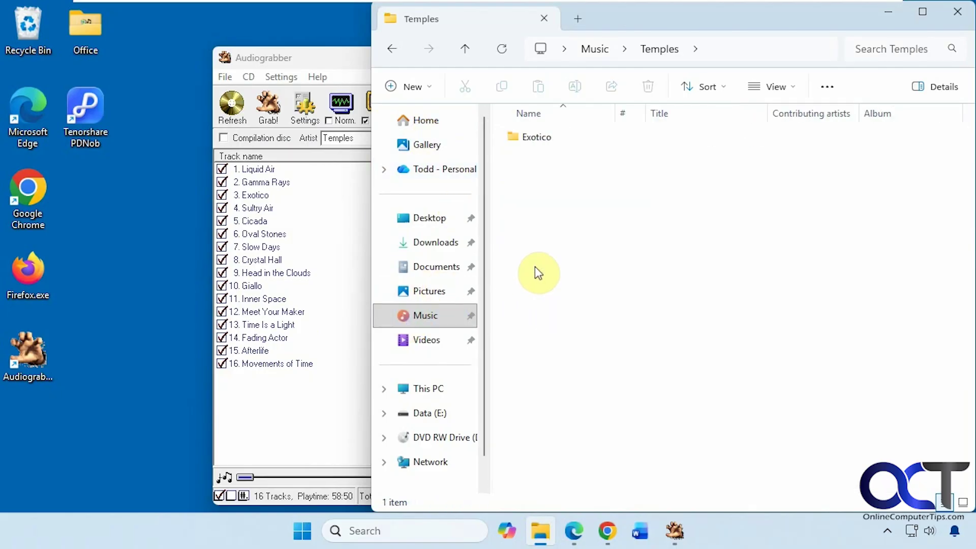
double_click(535, 138)
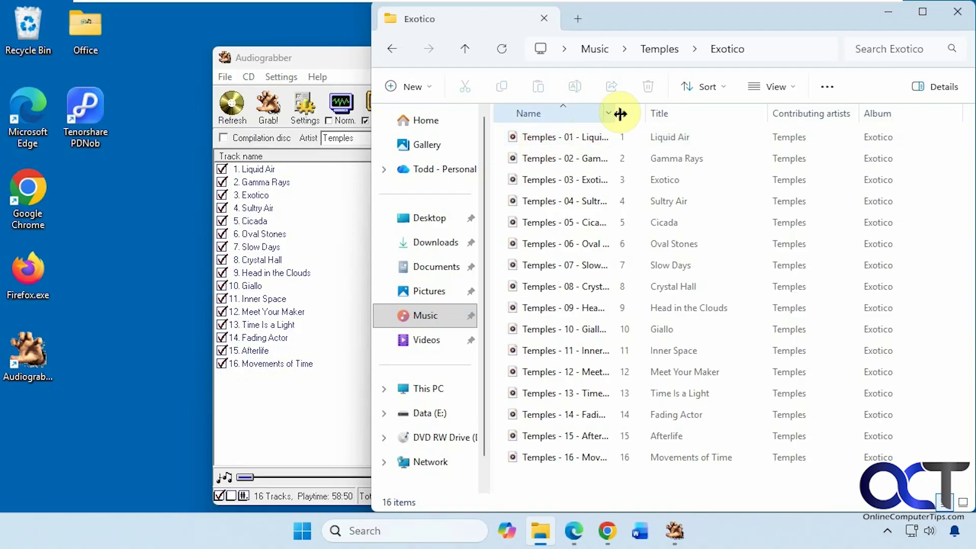
Widen the Name column to fit the full file names, and reposition and widen the folder window to fit the Album column
drag(620, 112, 706, 109)
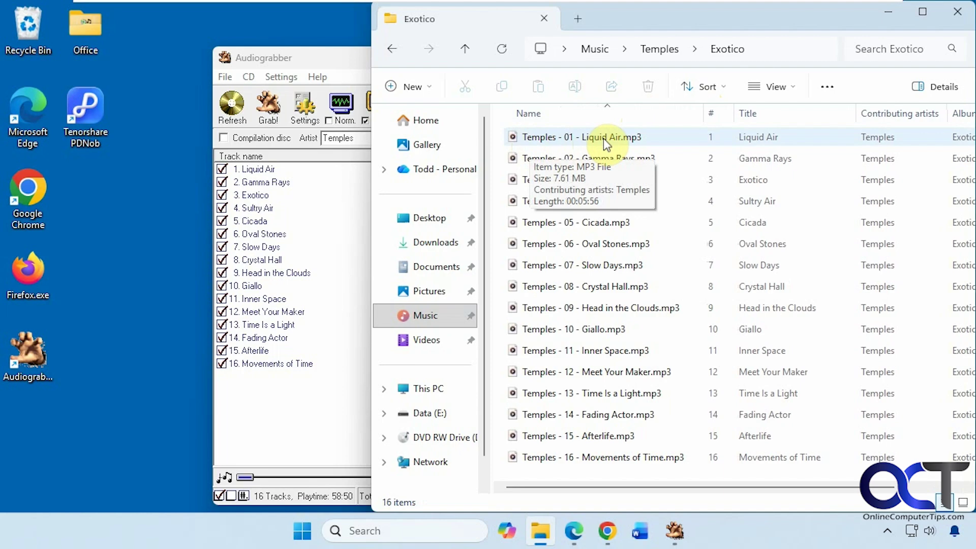
drag(752, 17, 594, 25)
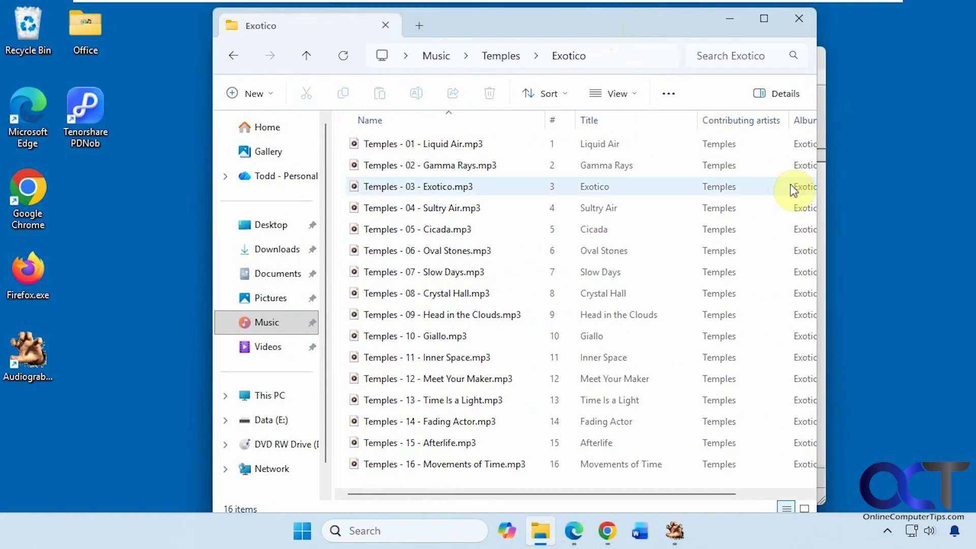
drag(819, 179, 912, 171)
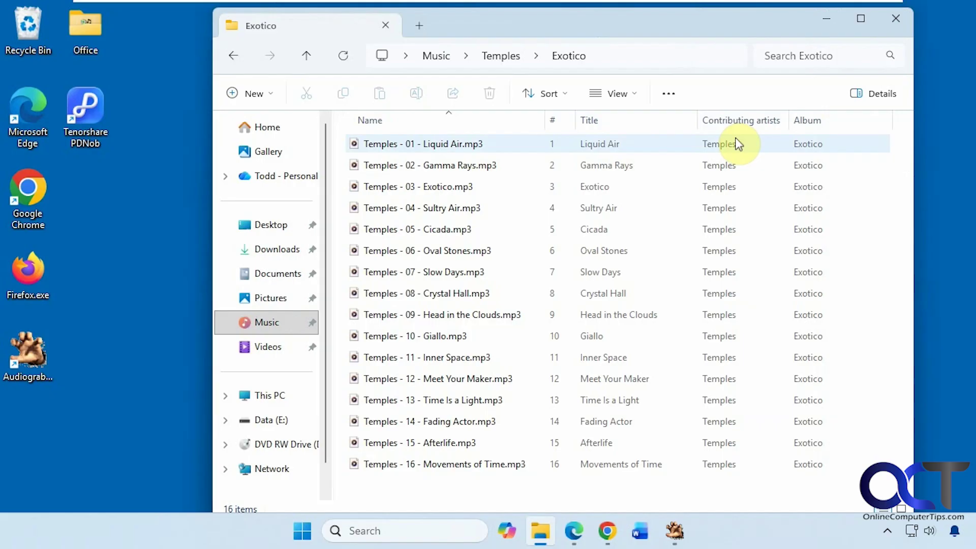
Add the Album artist column to the Exotico file list and check it for the ripped tracks
right_click(740, 117)
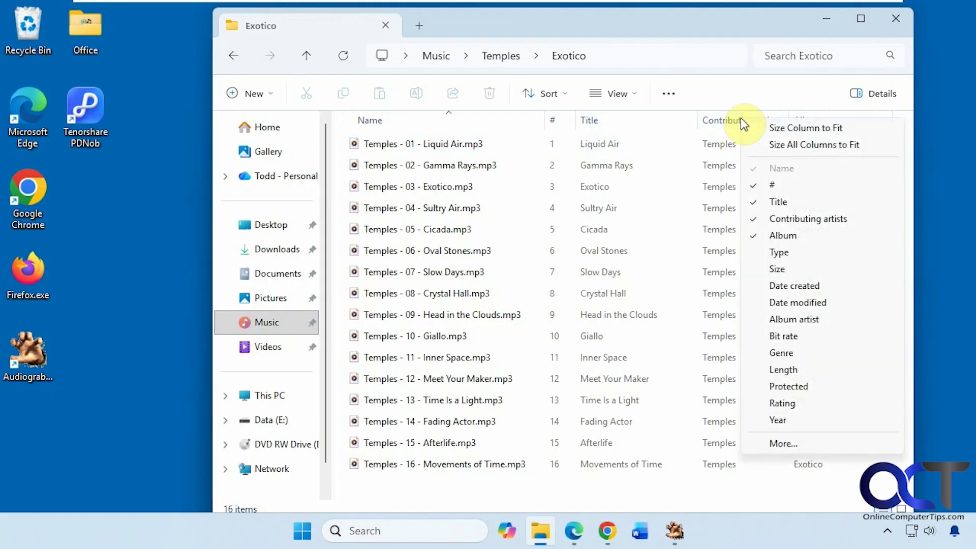
click(810, 318)
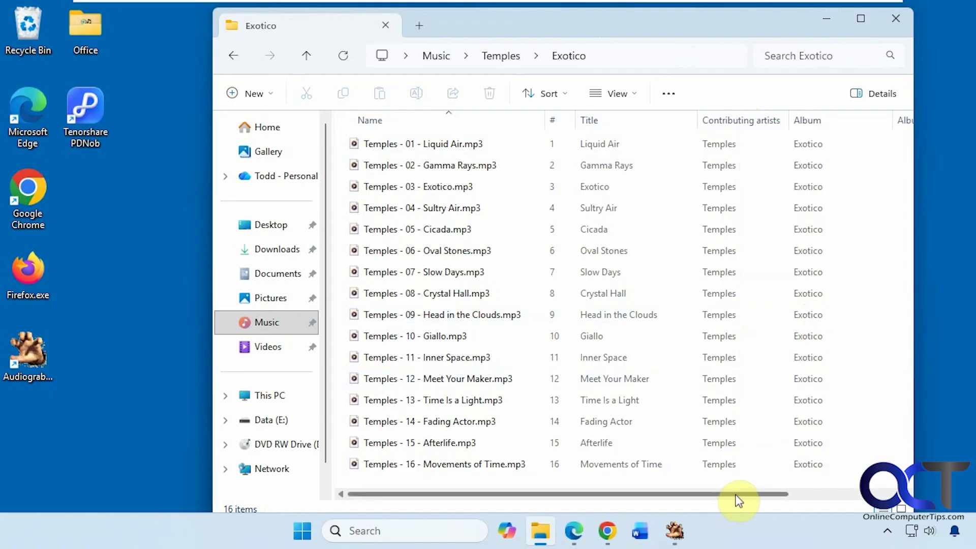
drag(732, 495, 800, 490)
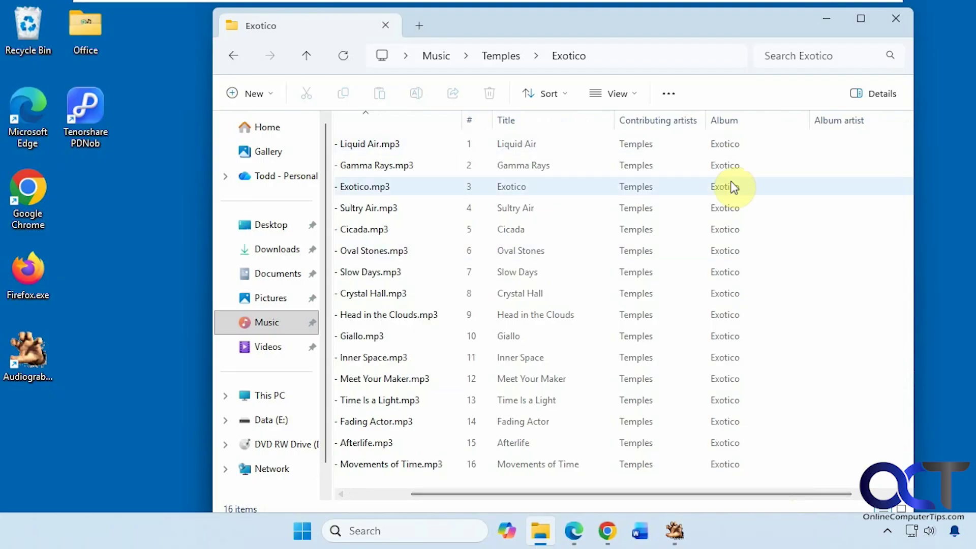
drag(593, 490, 529, 491)
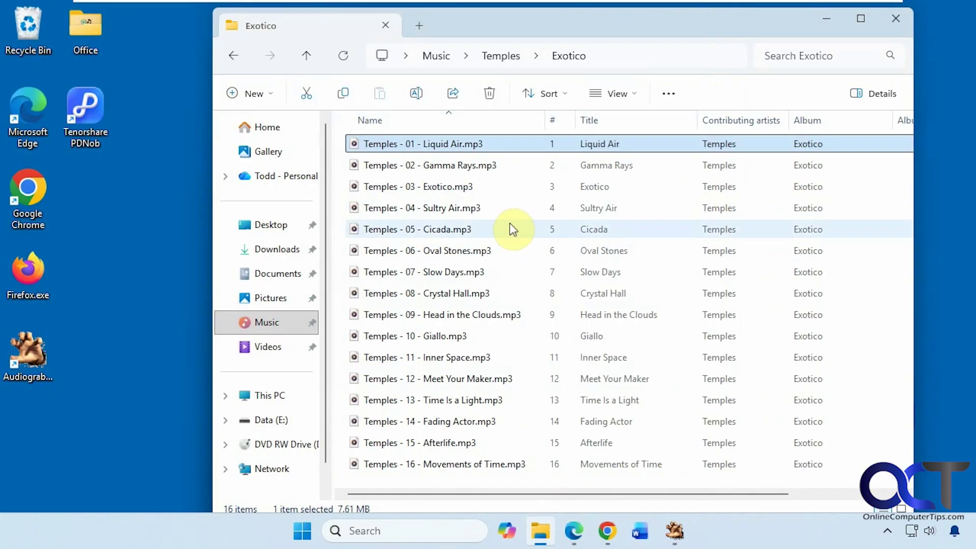
Play the ripped Liquid Air track to check it, close the player and return to Audiograbber
click(467, 145)
double_click(457, 144)
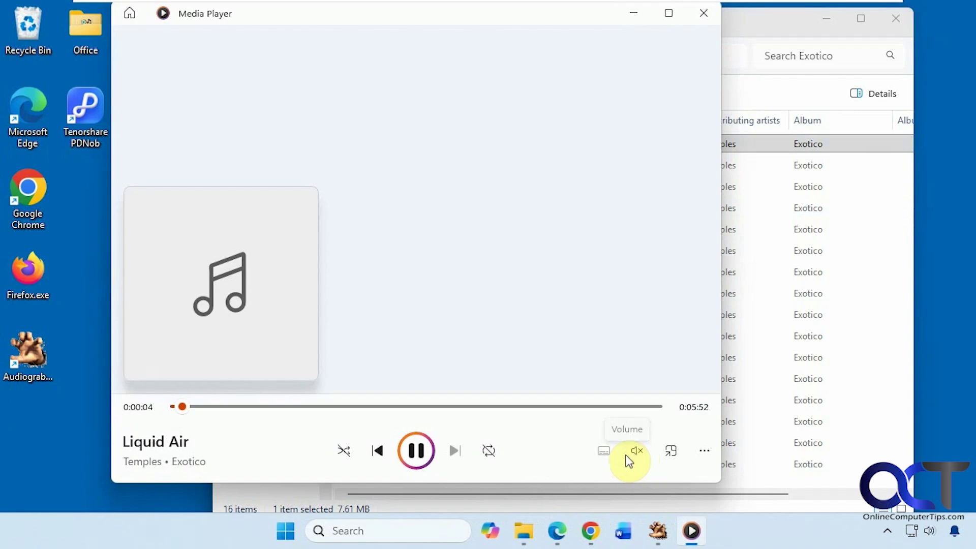
click(703, 14)
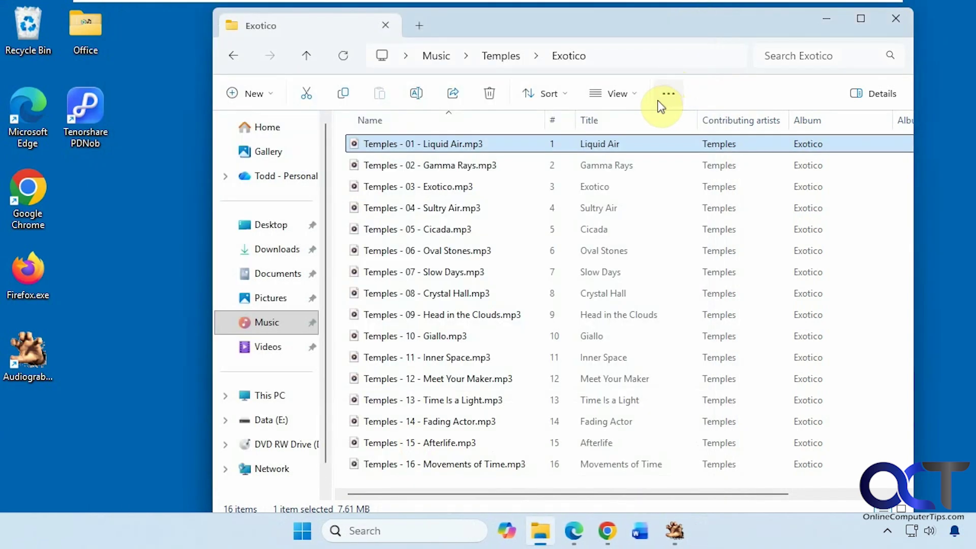
click(826, 18)
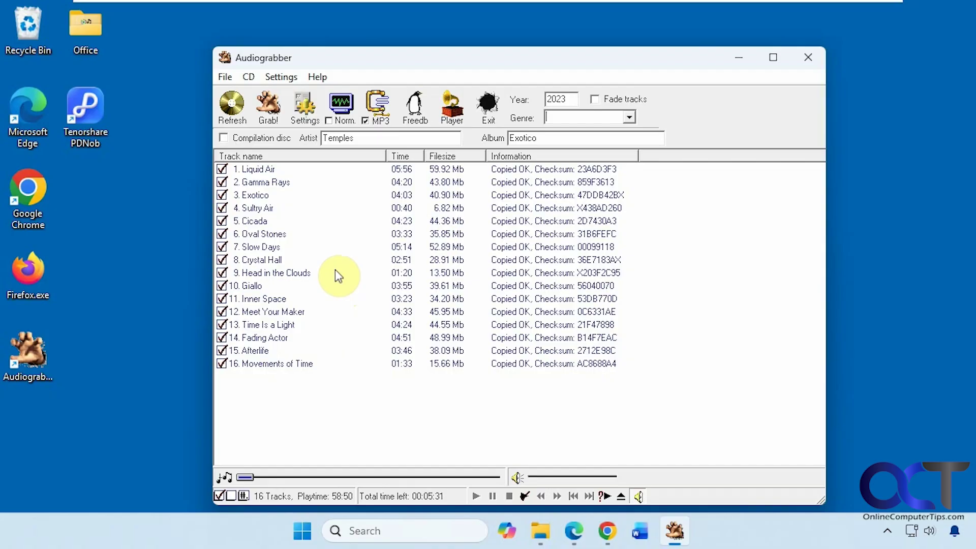
Look at the Audiograbber 1.83 Pro checkout page in Microsoft Edge, and return to Audiograbber
click(574, 530)
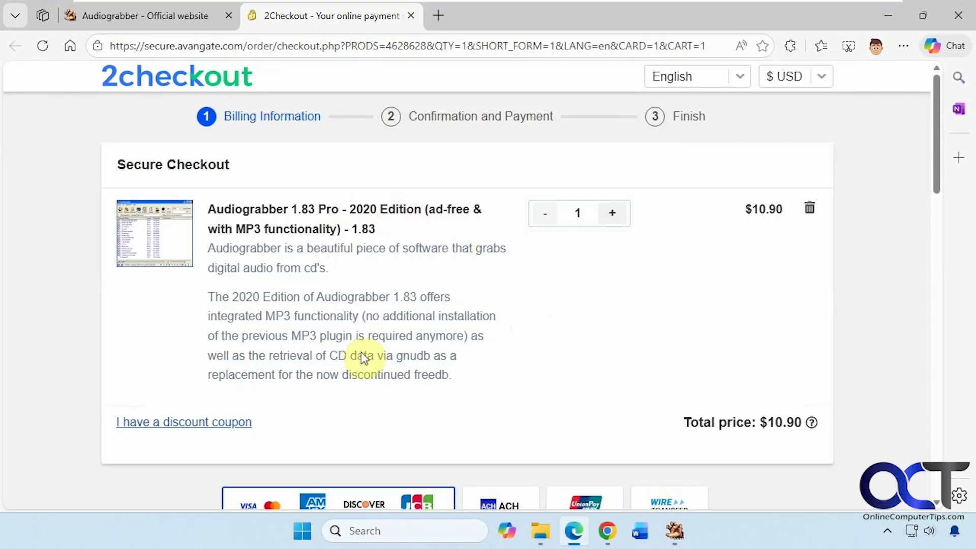
click(887, 18)
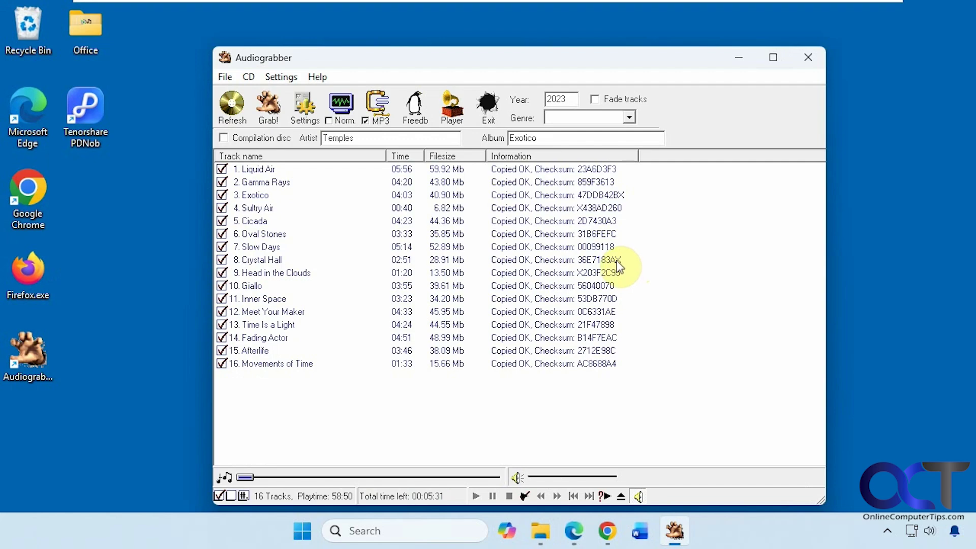